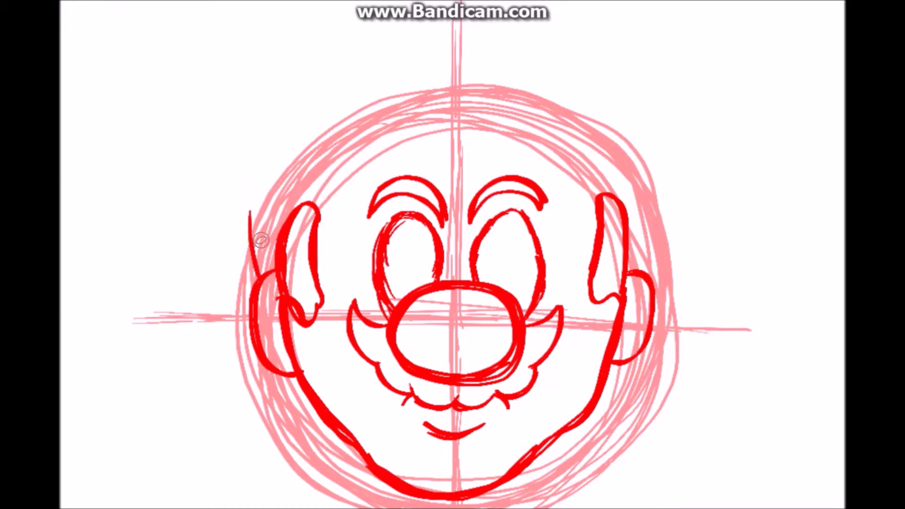
Draw the left half of the cap outline, curving from the top of the left ear up to the vertical guideline
mouse_move(250, 192)
left_mouse_down()
mouse_move(259, 158)
mouse_move(315, 90)
left_mouse_up()
mouse_move(269, 146)
left_mouse_down()
mouse_move(349, 61)
mouse_move(453, 20)
left_mouse_up()
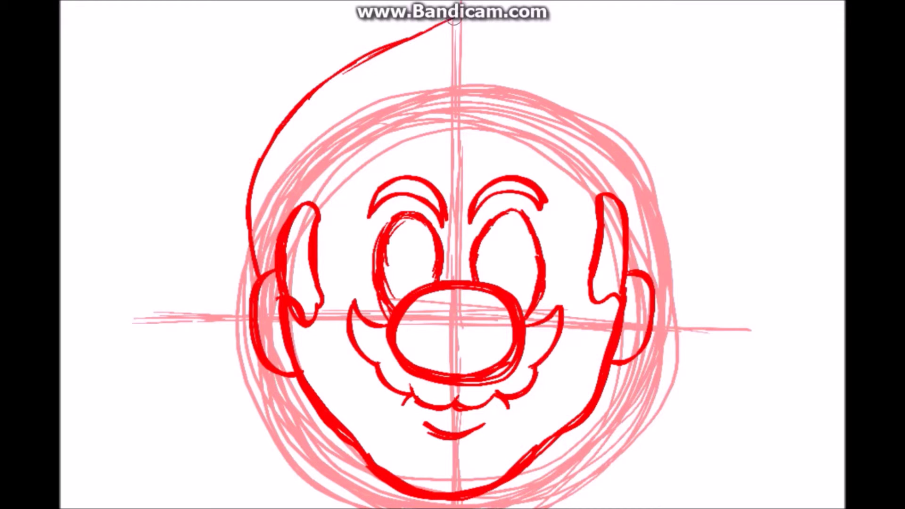
left_click_drag(327, 93, 293, 121)
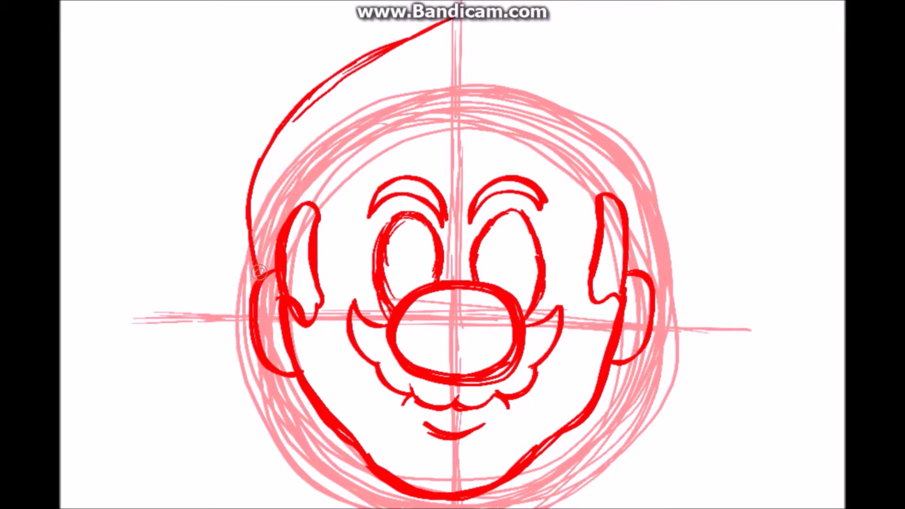
left_click_drag(319, 87, 416, 32)
left_click_drag(369, 56, 441, 29)
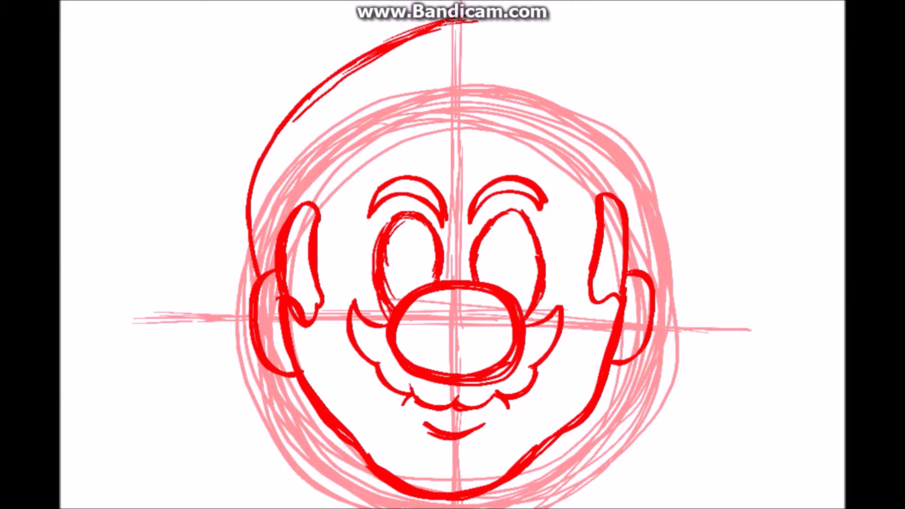
Draw the right half of the cap outline from the right ear up to the peak at the vertical guideline
mouse_move(474, 27)
left_mouse_down()
mouse_move(453, 79)
mouse_move(465, 60)
mouse_move(465, 89)
left_mouse_up()
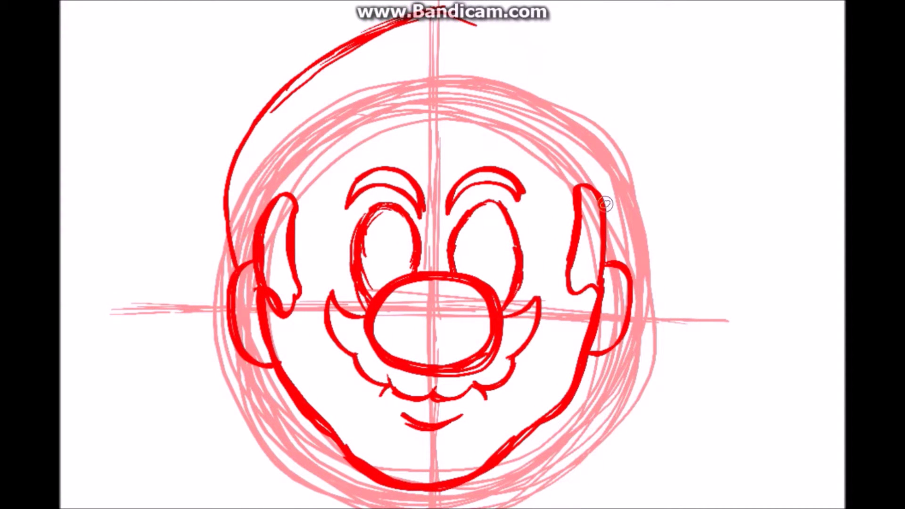
left_click_drag(624, 260, 634, 200)
left_click_drag(631, 236, 631, 169)
left_click_drag(633, 203, 622, 135)
left_click_drag(629, 175, 613, 118)
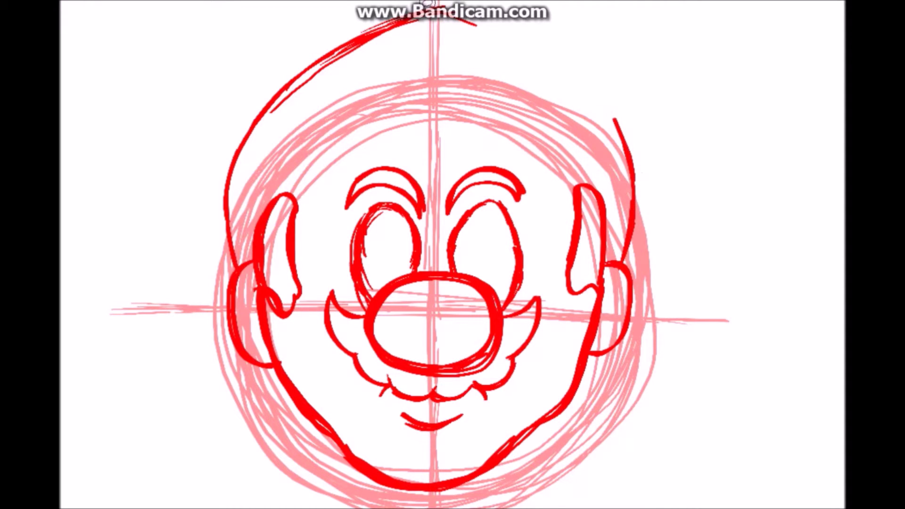
mouse_move(453, 19)
left_mouse_down()
mouse_move(543, 56)
mouse_move(618, 121)
left_mouse_up()
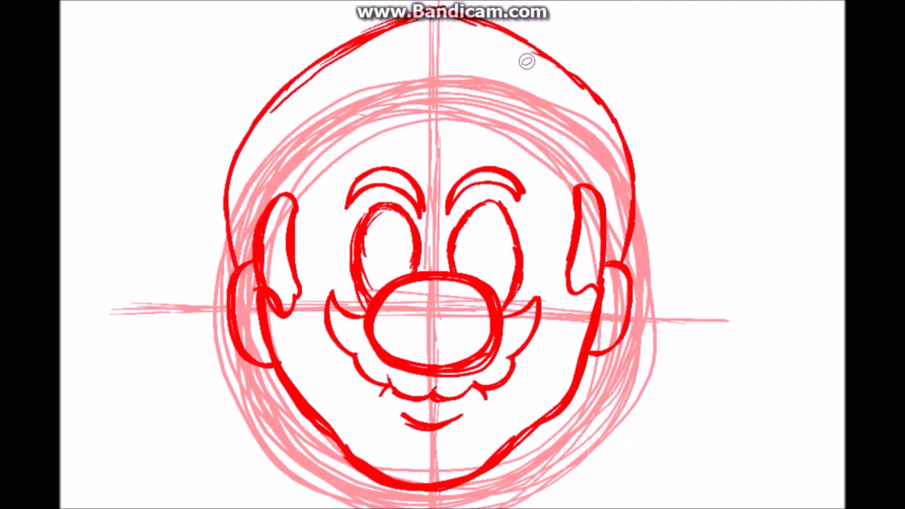
Thicken the cap outline with extra strokes along its upper right slope and down its left side
left_click_drag(471, 24, 523, 40)
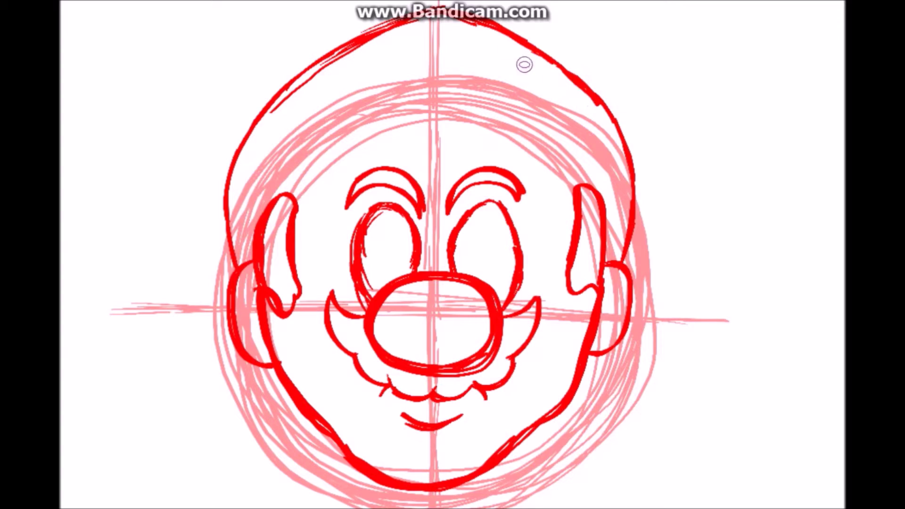
left_click_drag(472, 14, 548, 48)
left_click_drag(496, 21, 578, 79)
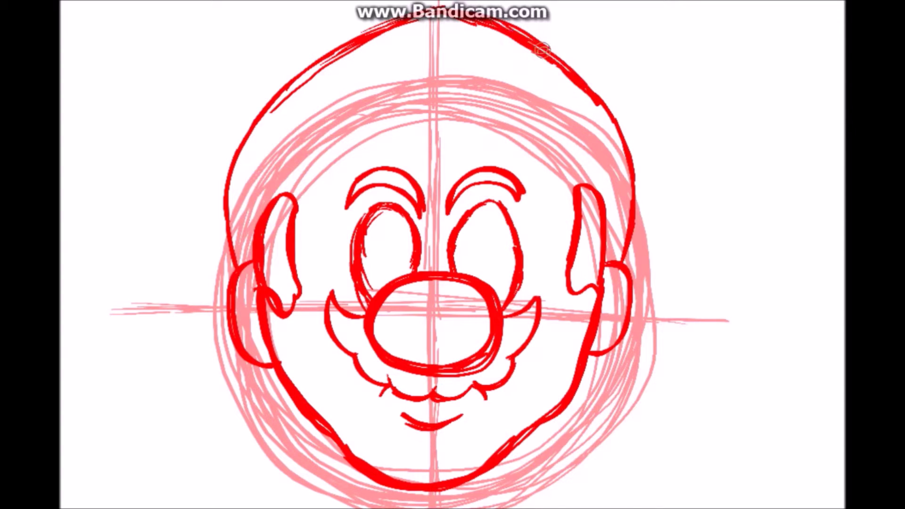
mouse_move(320, 61)
left_mouse_down()
mouse_move(277, 100)
mouse_move(285, 88)
mouse_move(241, 172)
mouse_move(247, 135)
mouse_move(234, 211)
mouse_move(225, 185)
mouse_move(243, 256)
left_mouse_up()
left_click_drag(248, 144, 231, 191)
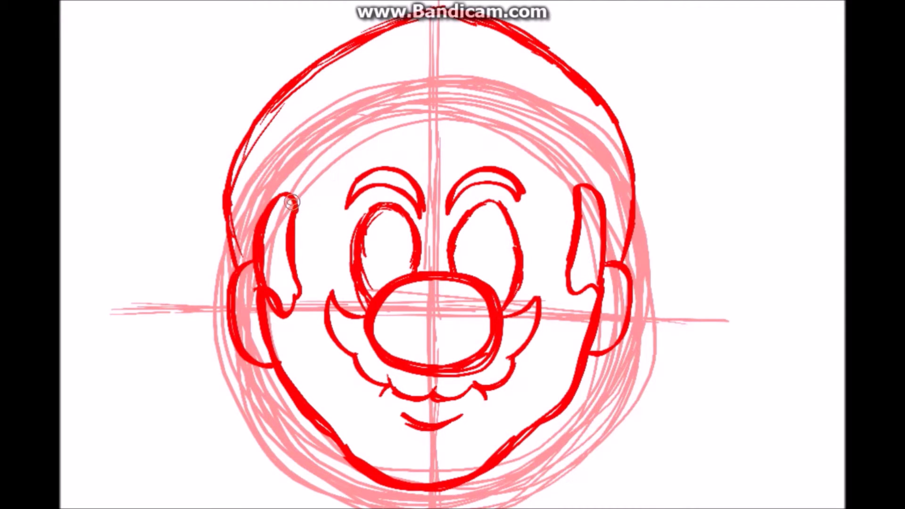
Draw the lower edge of the cap's brim as an arc over the eyebrows, joining the tops of both sideburns
mouse_move(292, 206)
left_mouse_down()
mouse_move(385, 166)
mouse_move(349, 177)
mouse_move(355, 169)
mouse_move(461, 163)
mouse_move(501, 163)
mouse_move(576, 193)
left_mouse_up()
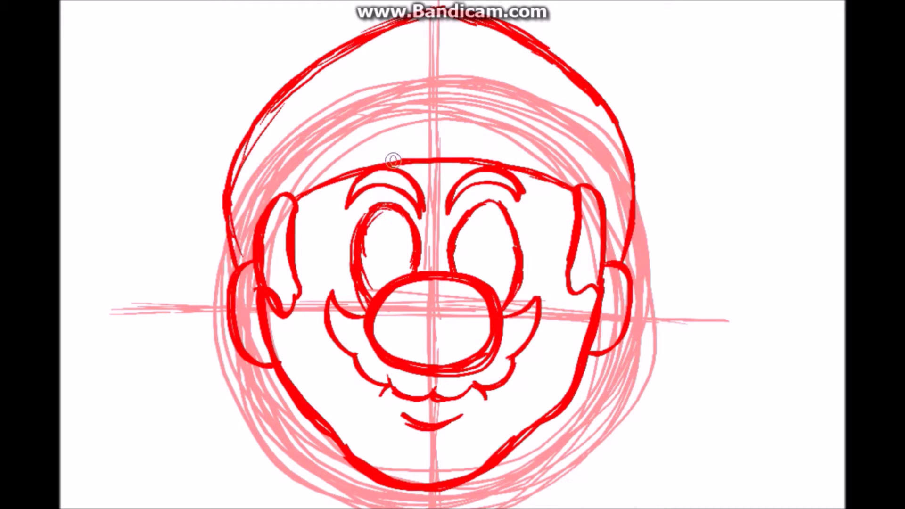
mouse_move(339, 169)
left_mouse_down()
mouse_move(293, 190)
mouse_move(369, 158)
mouse_move(482, 141)
left_mouse_up()
left_click_drag(420, 143, 483, 144)
key("ctrl+z")
key("ctrl+z")
key("ctrl+z")
key("ctrl+z")
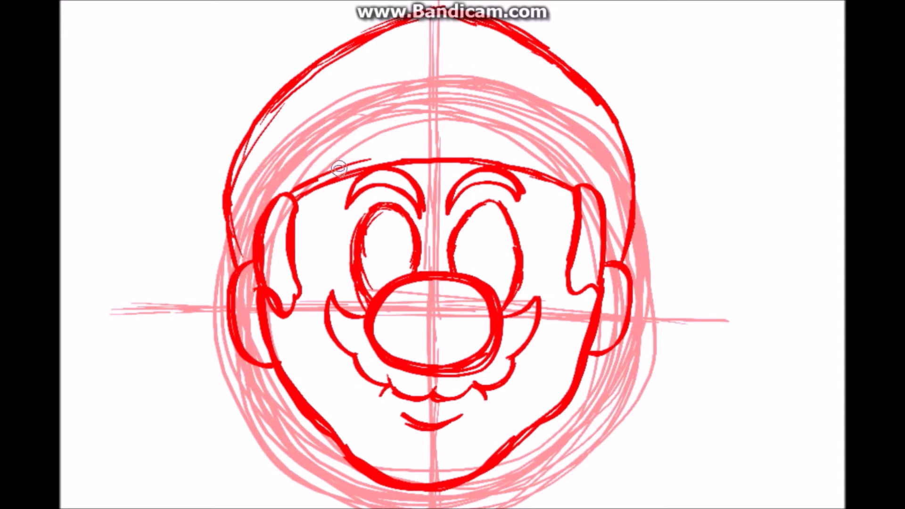
Draw a second arc just above the brim's lower edge, running between the two sideburns
left_click_drag(362, 157, 426, 147)
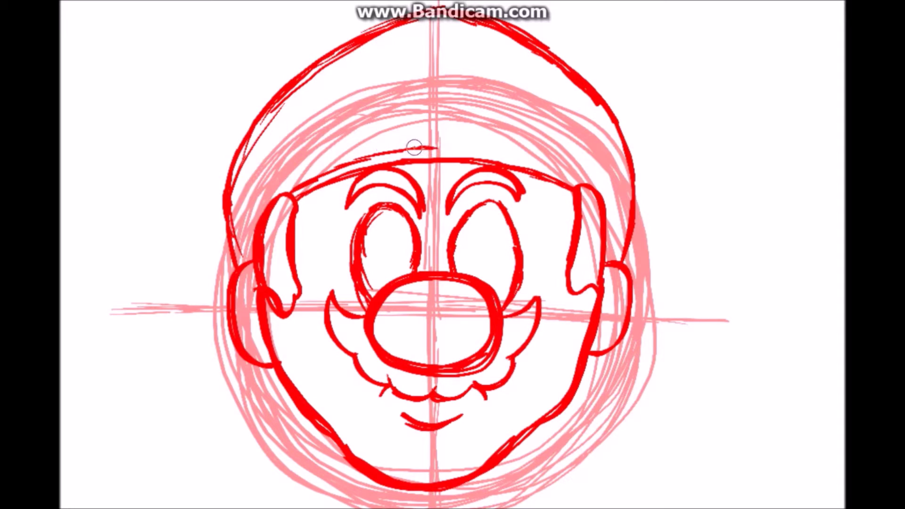
left_click_drag(350, 160, 290, 188)
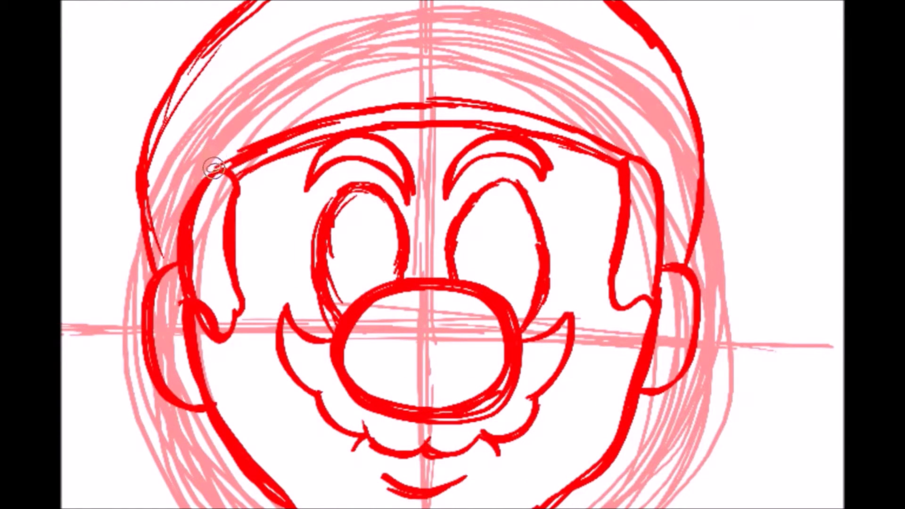
Draw the brim's upper edge as a wider arc with rounded ends curving down to both sideburns
mouse_move(216, 144)
left_mouse_down()
mouse_move(219, 178)
mouse_move(232, 123)
left_mouse_up()
mouse_move(217, 165)
left_mouse_down()
mouse_move(241, 118)
mouse_move(382, 61)
left_mouse_up()
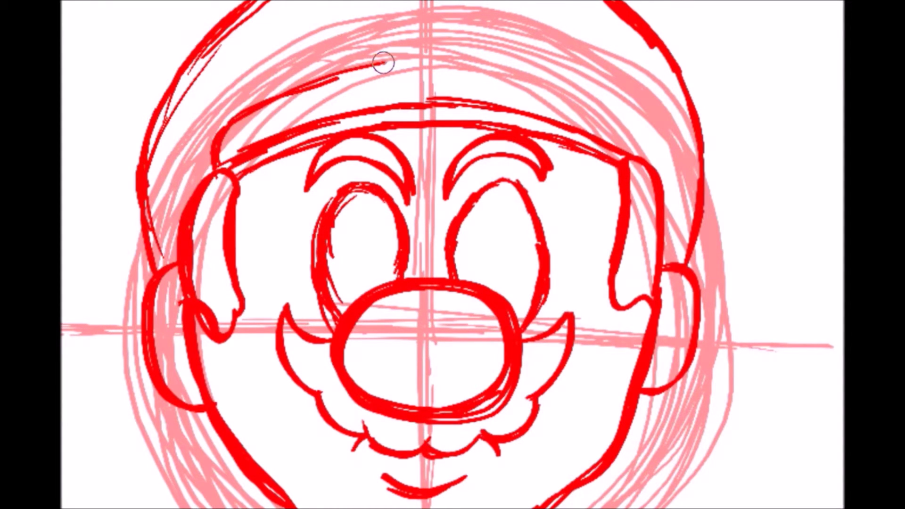
left_click_drag(223, 131, 214, 164)
mouse_move(293, 86)
left_mouse_down()
mouse_move(377, 56)
mouse_move(333, 73)
mouse_move(400, 54)
mouse_move(364, 64)
mouse_move(473, 54)
mouse_move(419, 54)
mouse_move(513, 57)
mouse_move(494, 54)
mouse_move(557, 67)
mouse_move(611, 104)
mouse_move(630, 147)
mouse_move(625, 160)
mouse_move(622, 104)
mouse_move(555, 65)
left_mouse_up()
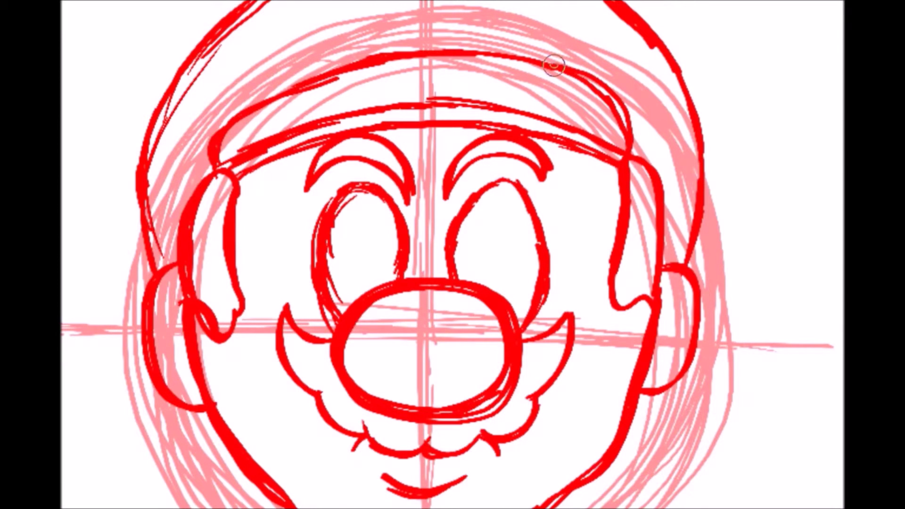
Thicken the brim's upper edge with overlapping strokes from its left end round to the right corner
mouse_move(223, 138)
left_mouse_down()
mouse_move(293, 95)
mouse_move(363, 77)
left_mouse_up()
left_click_drag(296, 93, 431, 61)
mouse_move(341, 73)
left_mouse_down()
mouse_move(497, 61)
mouse_move(563, 82)
left_mouse_up()
mouse_move(497, 65)
left_mouse_down()
mouse_move(594, 100)
mouse_move(563, 75)
mouse_move(589, 86)
mouse_move(618, 108)
left_mouse_up()
mouse_move(579, 80)
left_mouse_down()
mouse_move(621, 121)
mouse_move(626, 155)
left_mouse_up()
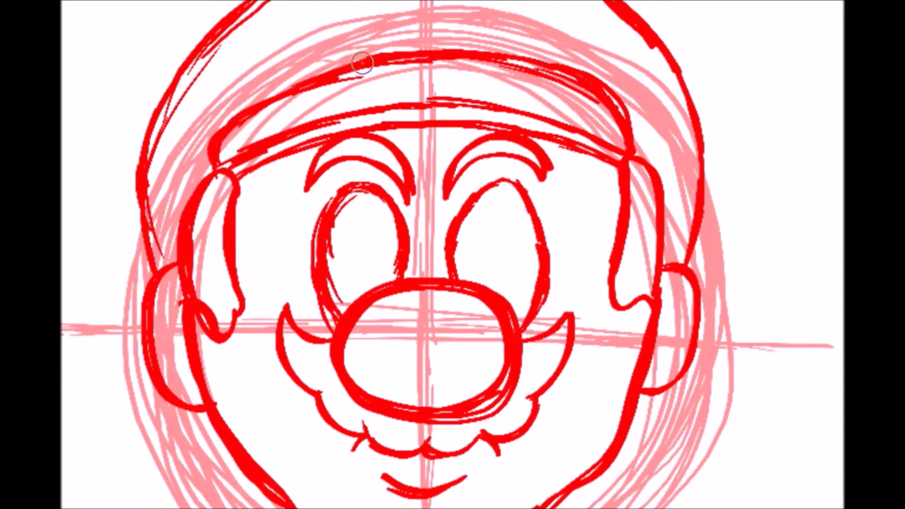
Draw a domed emblem outline on the front of the cap, centred on the vertical guideline above the brim
mouse_move(359, 59)
left_mouse_down()
mouse_move(369, 2)
mouse_move(389, 1)
left_mouse_up()
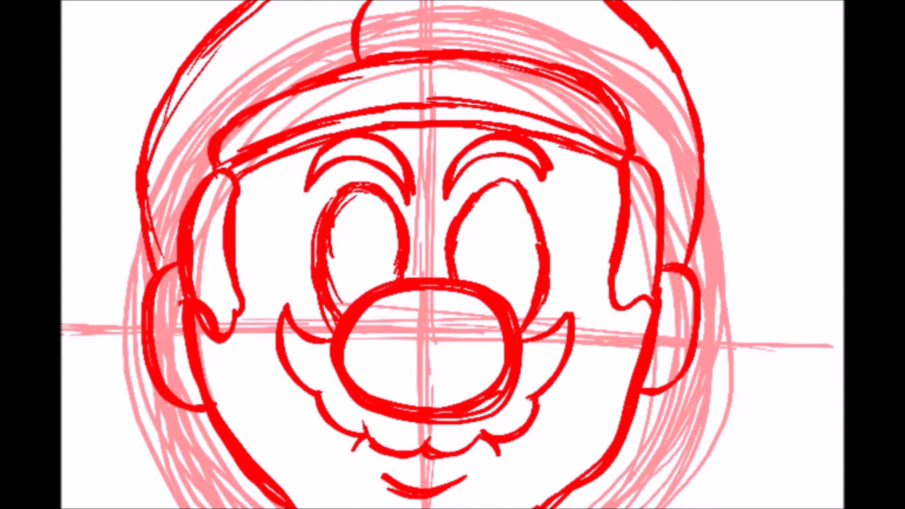
mouse_move(490, 3)
left_mouse_down()
mouse_move(498, 53)
mouse_move(496, 5)
left_mouse_up()
mouse_move(379, 3)
left_mouse_down()
mouse_move(357, 54)
mouse_move(364, 21)
left_mouse_up()
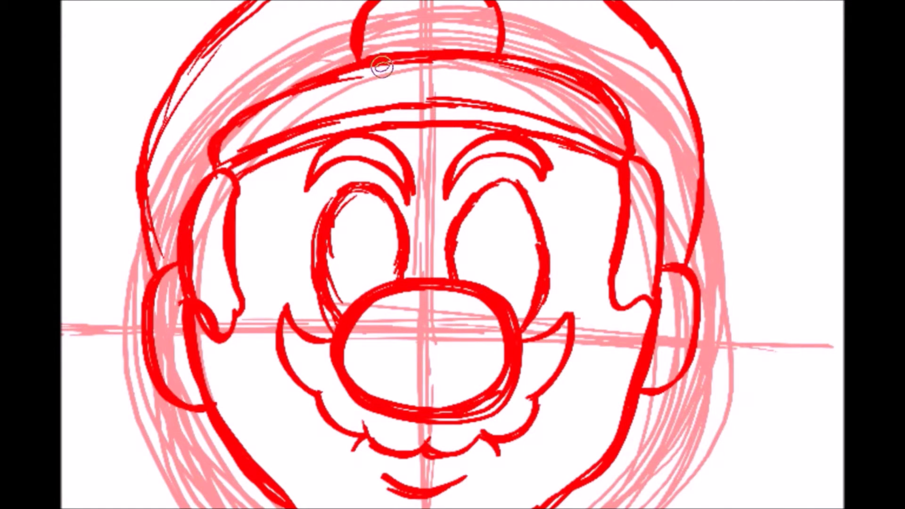
left_click_drag(423, 60, 440, 360)
scroll(429, 132, "down", 1)
scroll(424, 142, "up", 3)
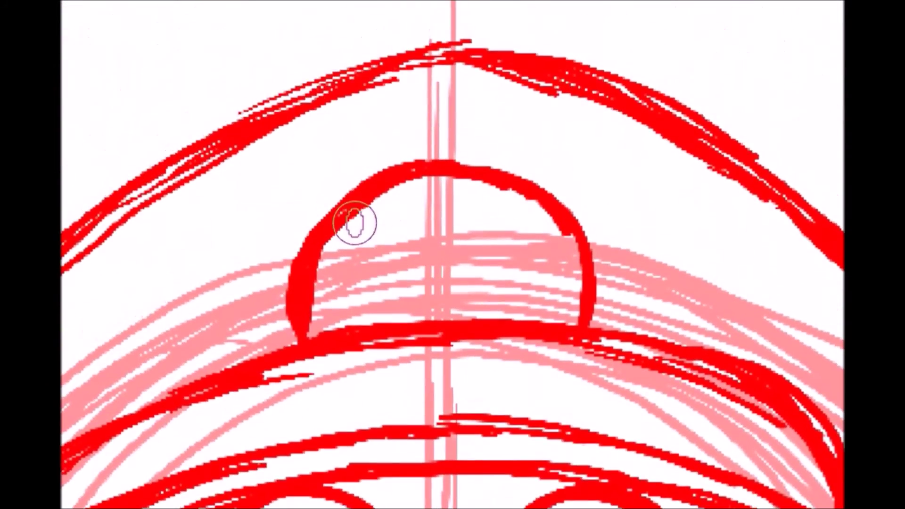
Draw a block letter M in outline inside the cap's domed emblem
scroll(355, 222, "up", 2)
mouse_move(350, 249)
left_mouse_down()
mouse_move(318, 220)
mouse_move(400, 116)
left_mouse_up()
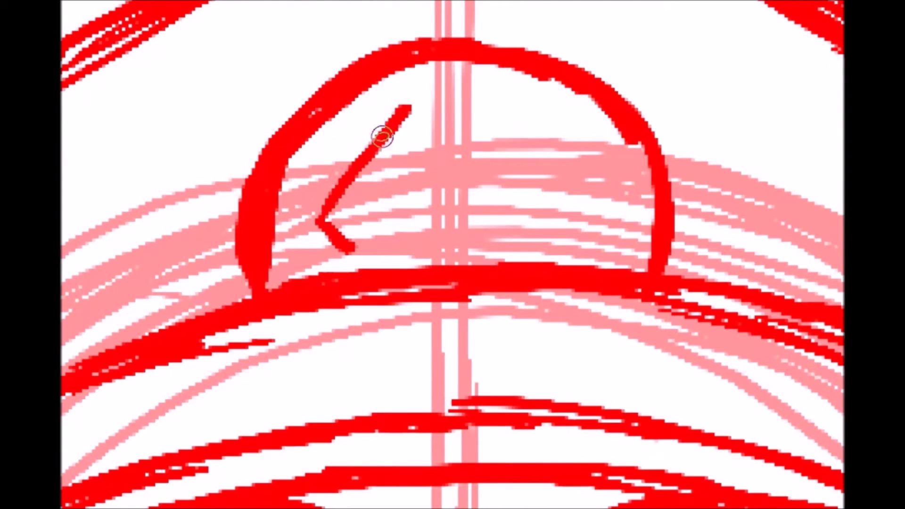
mouse_move(340, 235)
left_mouse_down()
mouse_move(401, 158)
mouse_move(437, 199)
mouse_move(444, 182)
mouse_move(488, 157)
left_mouse_up()
mouse_move(417, 113)
left_mouse_down()
mouse_move(440, 142)
mouse_move(413, 106)
mouse_move(441, 141)
mouse_move(487, 95)
mouse_move(579, 210)
left_mouse_up()
mouse_move(490, 163)
left_mouse_down()
mouse_move(518, 223)
mouse_move(589, 193)
left_mouse_up()
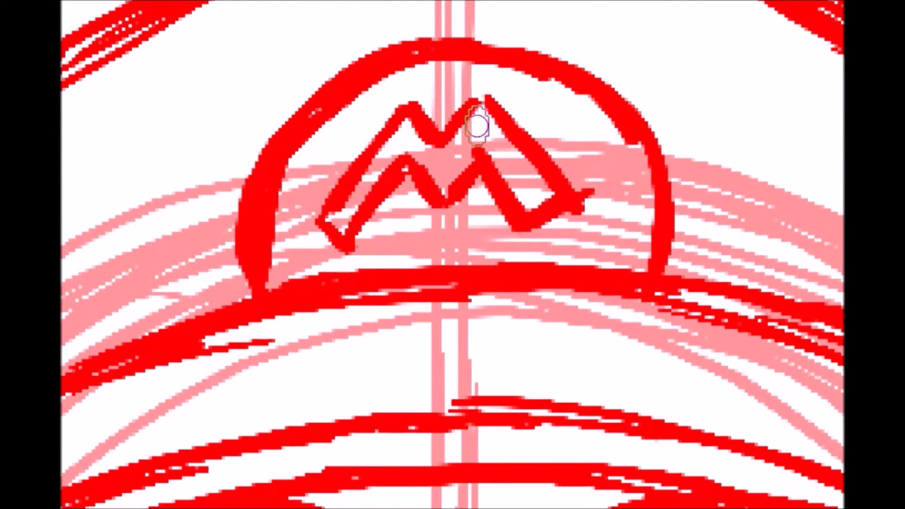
scroll(477, 126, "down", 1)
scroll(470, 136, "up", 1)
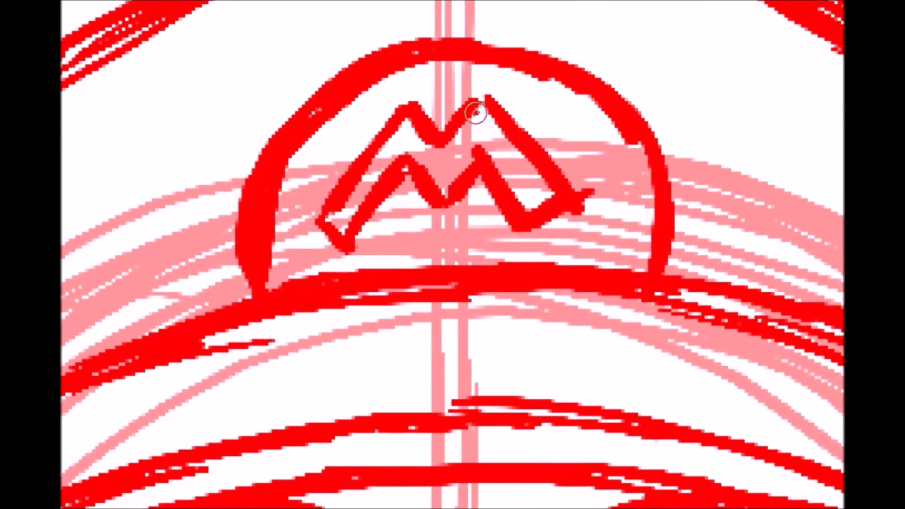
Draw the iris and pupil as nested ovals in the left eye, resting against the top of the nose
scroll(477, 113, "down", 3)
scroll(473, 96, "down", 1)
scroll(363, 161, "up", 4)
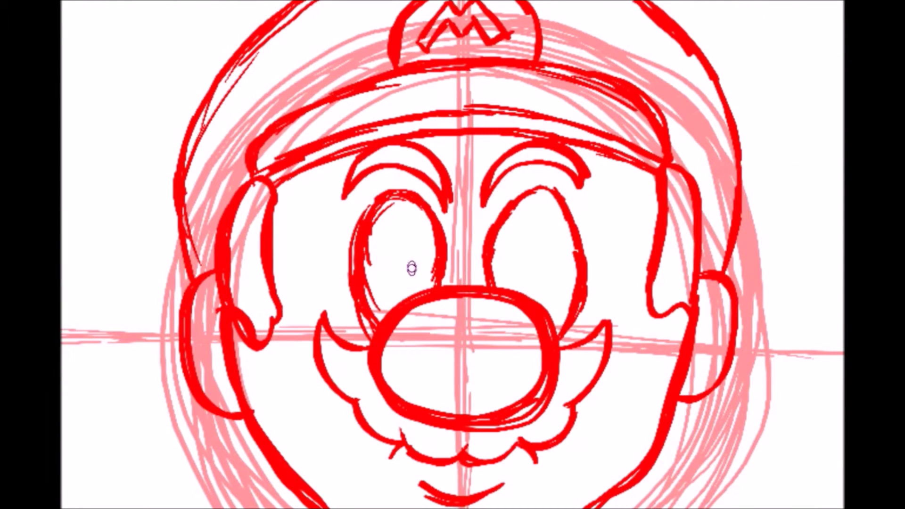
scroll(388, 208, "down", 1)
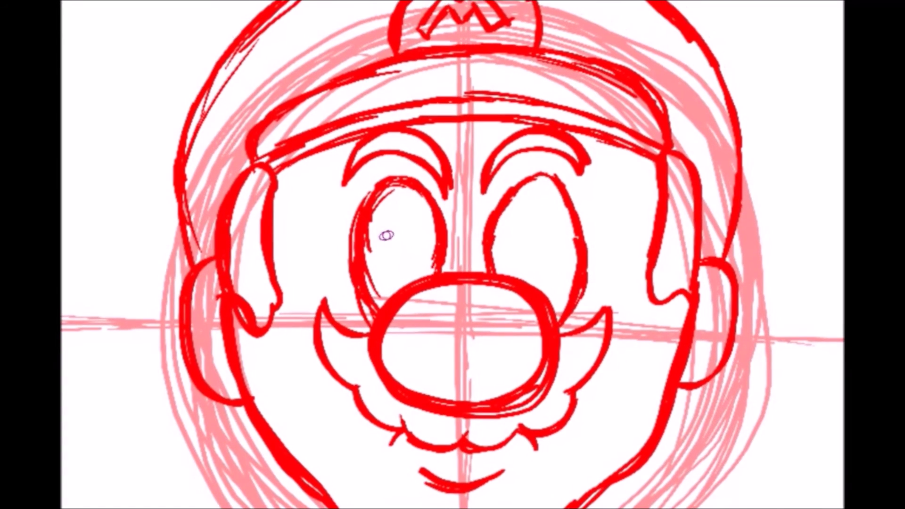
scroll(375, 218, "up", 3)
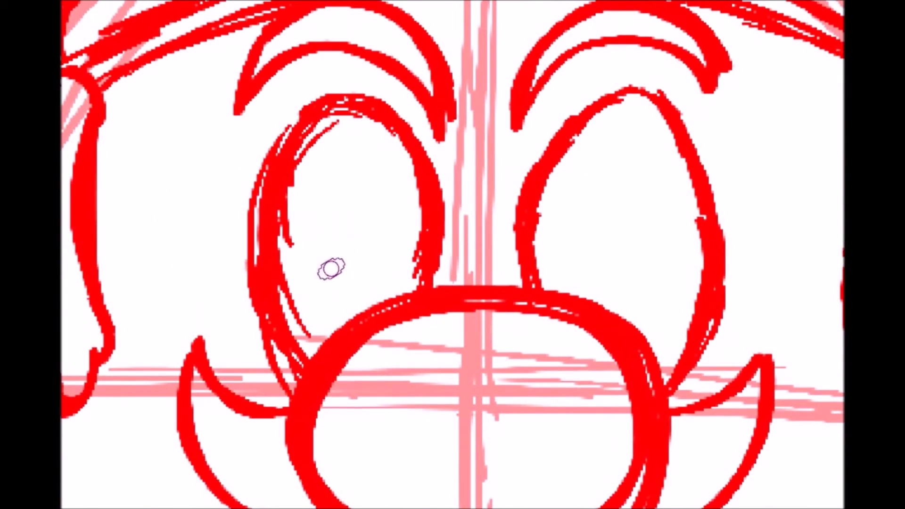
mouse_move(335, 326)
left_mouse_down()
mouse_move(314, 230)
mouse_move(331, 188)
mouse_move(373, 167)
mouse_move(360, 160)
mouse_move(408, 199)
mouse_move(398, 180)
mouse_move(411, 205)
mouse_move(417, 256)
left_mouse_up()
mouse_move(371, 309)
left_mouse_down()
mouse_move(347, 239)
mouse_move(360, 294)
mouse_move(365, 212)
mouse_move(400, 254)
mouse_move(403, 283)
mouse_move(365, 309)
mouse_move(337, 235)
mouse_move(369, 205)
mouse_move(399, 245)
mouse_move(391, 299)
mouse_move(350, 249)
mouse_move(370, 204)
mouse_move(408, 292)
left_mouse_up()
Draw the matching iris and pupil ovals in the right eye and thicken the iris's outer edge
mouse_move(551, 289)
left_mouse_down()
mouse_move(562, 217)
mouse_move(554, 222)
mouse_move(607, 168)
mouse_move(624, 196)
mouse_move(627, 269)
mouse_move(610, 306)
mouse_move(592, 211)
mouse_move(606, 217)
mouse_move(613, 282)
mouse_move(589, 301)
mouse_move(570, 240)
mouse_move(589, 220)
mouse_move(617, 254)
left_mouse_up()
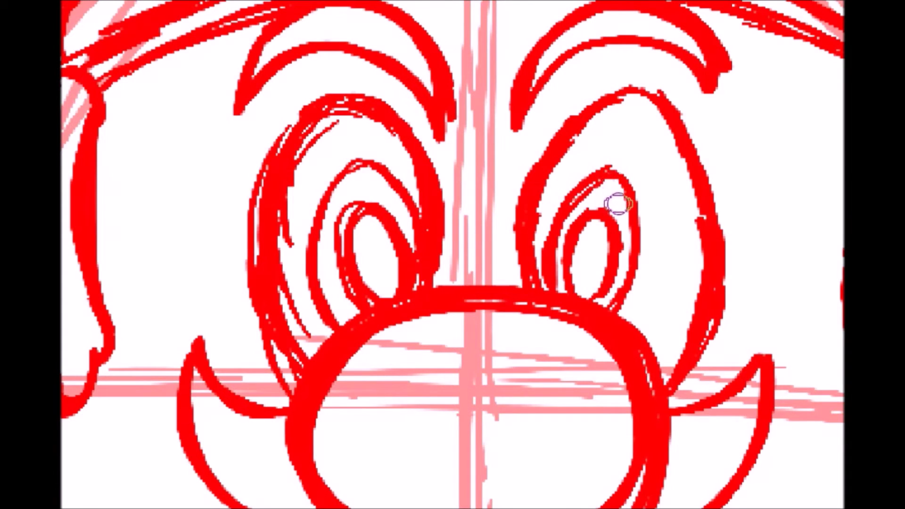
left_click_drag(632, 204, 636, 290)
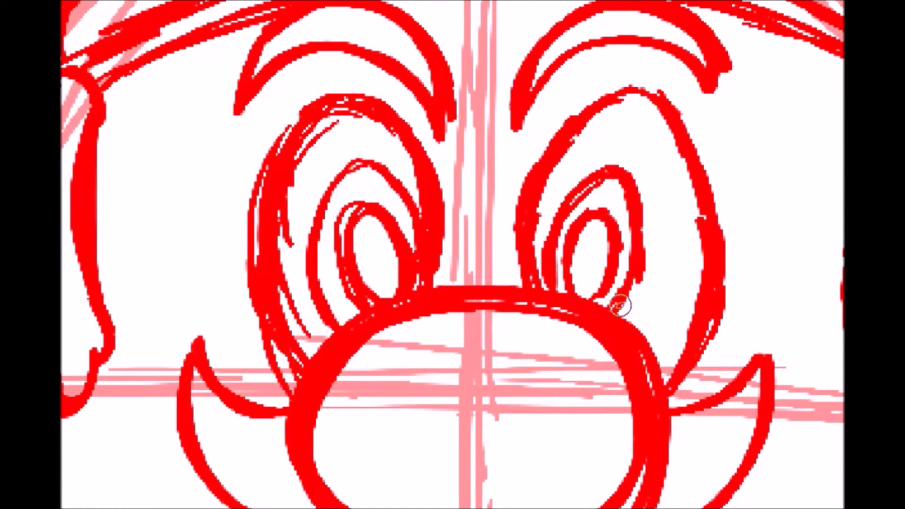
scroll(467, 19, "down", 4)
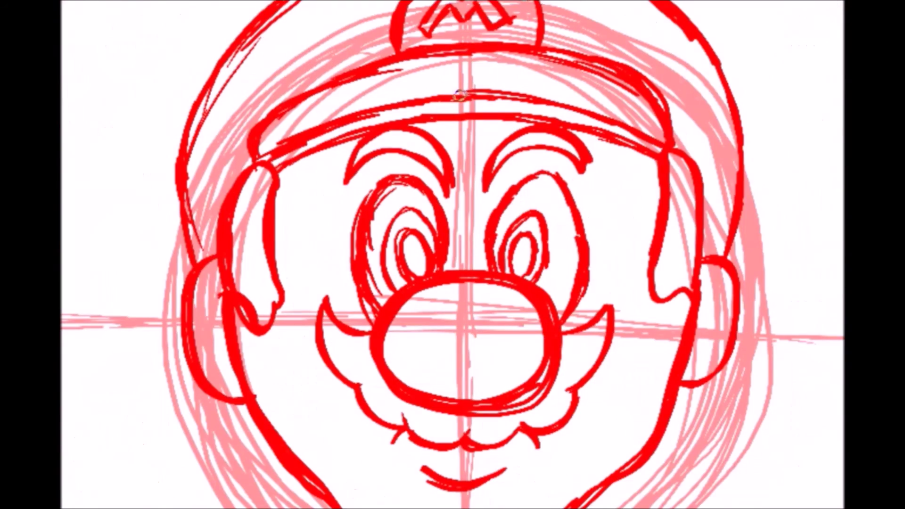